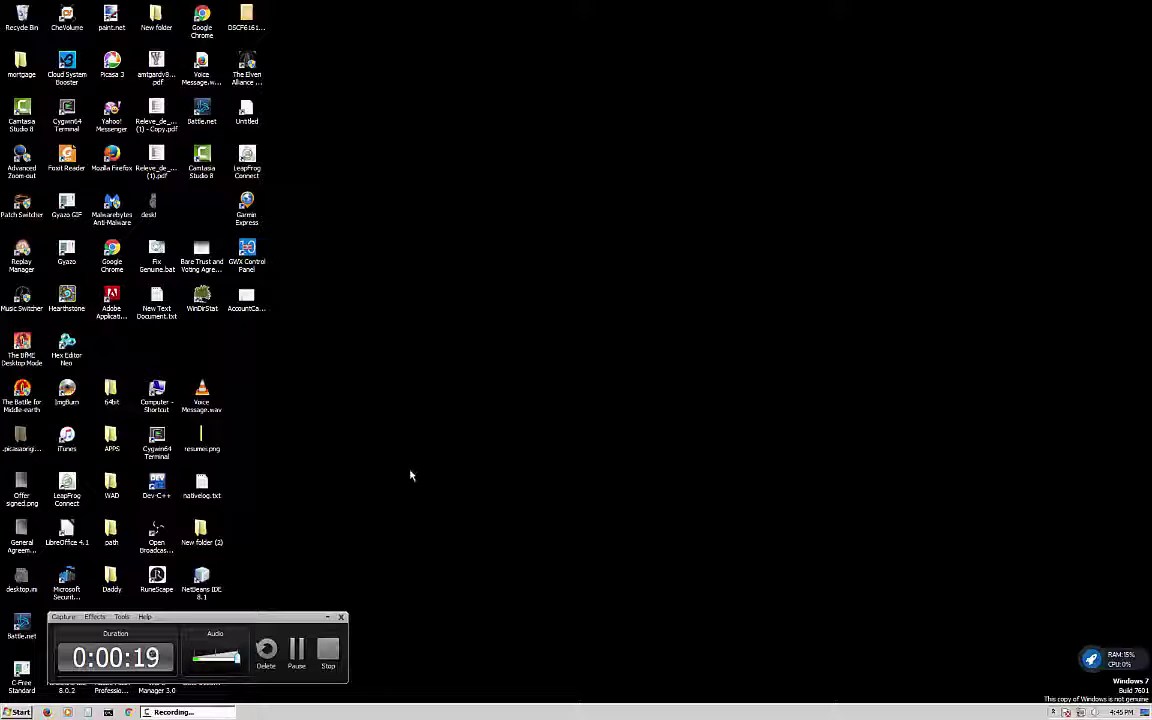
{"action": "left_click", "coordinate": [214, 452]}
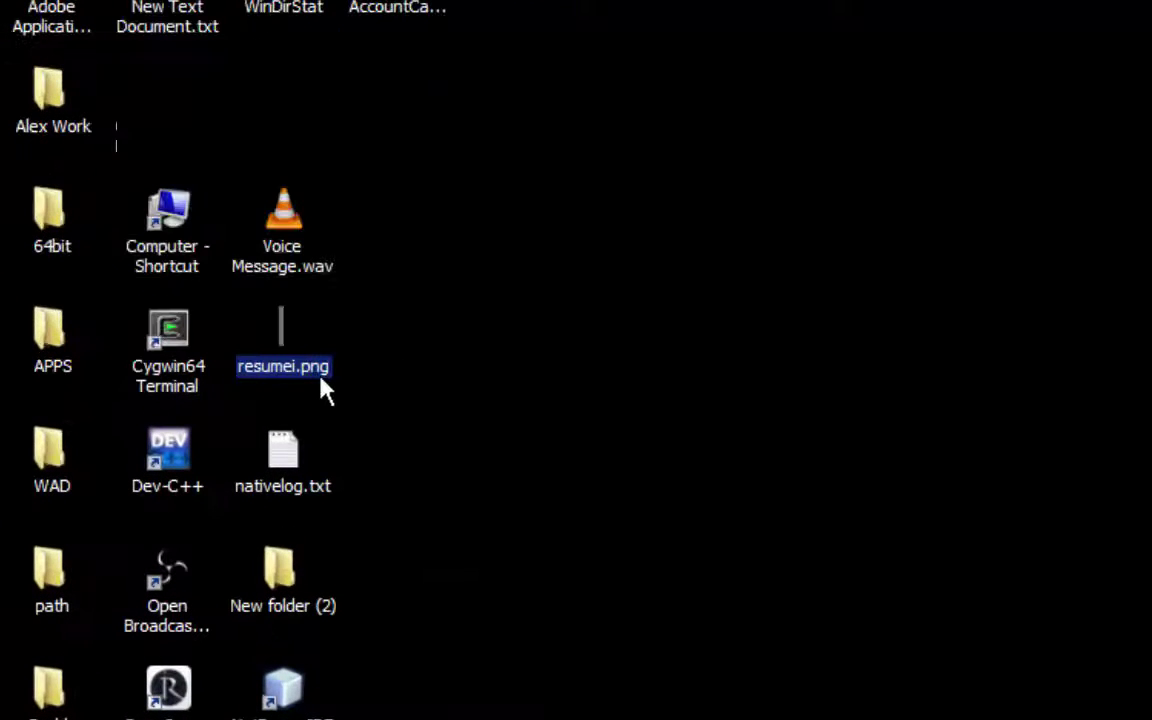
{"action": "left_click", "coordinate": [306, 514]}
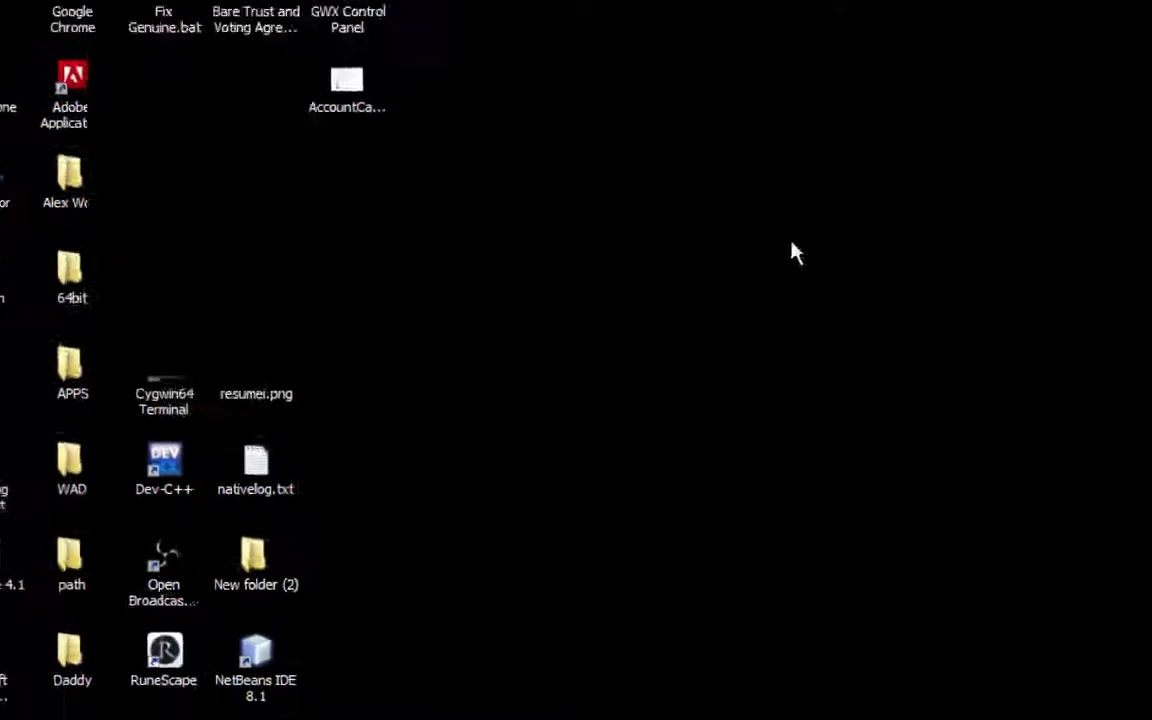
- Create a new text document on the desktop and rename it FixGenuine.bat, accepting the extension change
{"action": "right_click", "coordinate": [442, 282]}
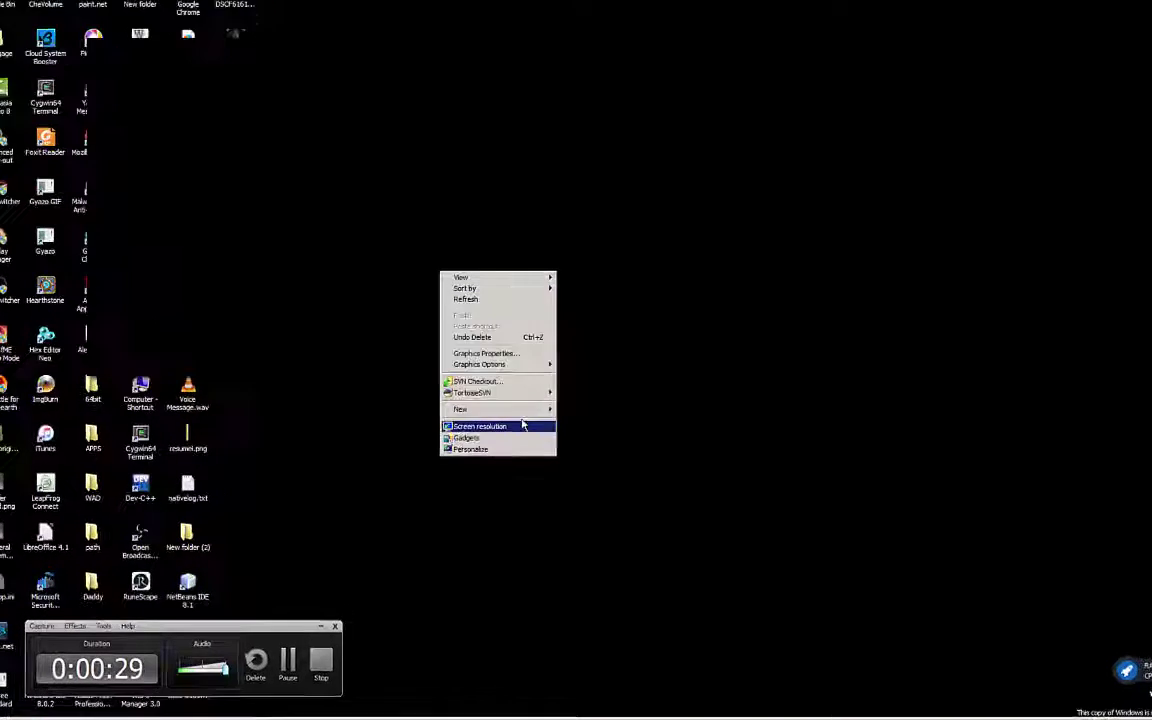
{"action": "mouse_move", "coordinate": [520, 411]}
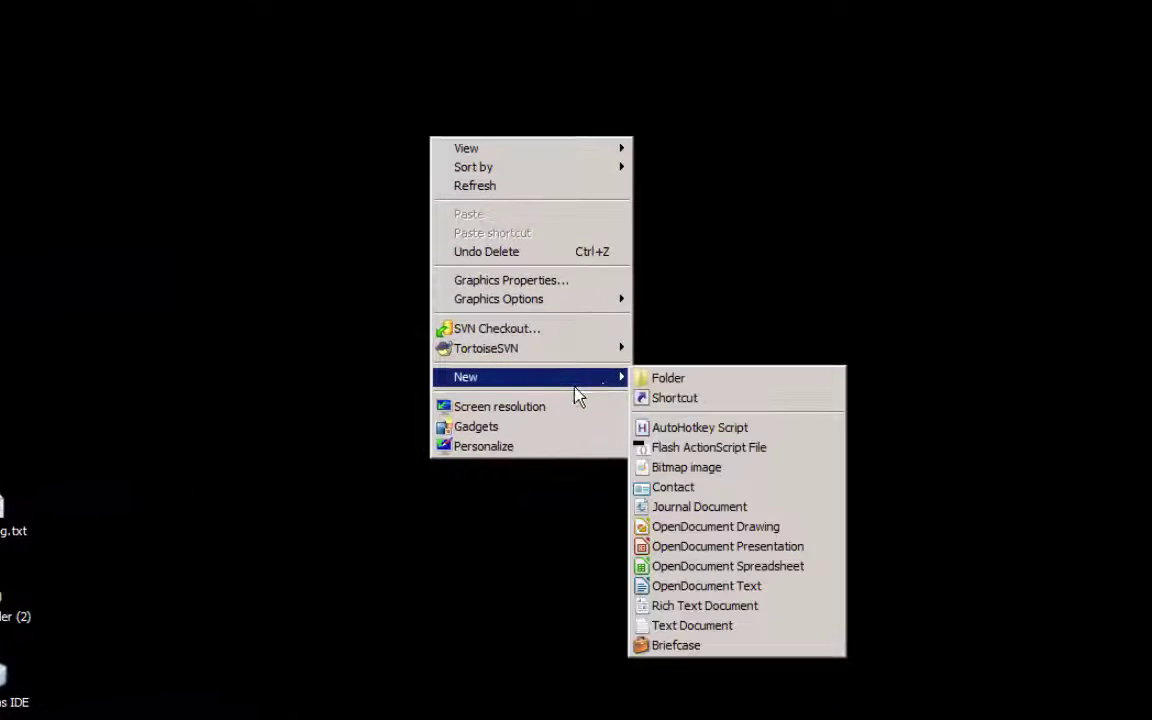
{"action": "left_click", "coordinate": [665, 625]}
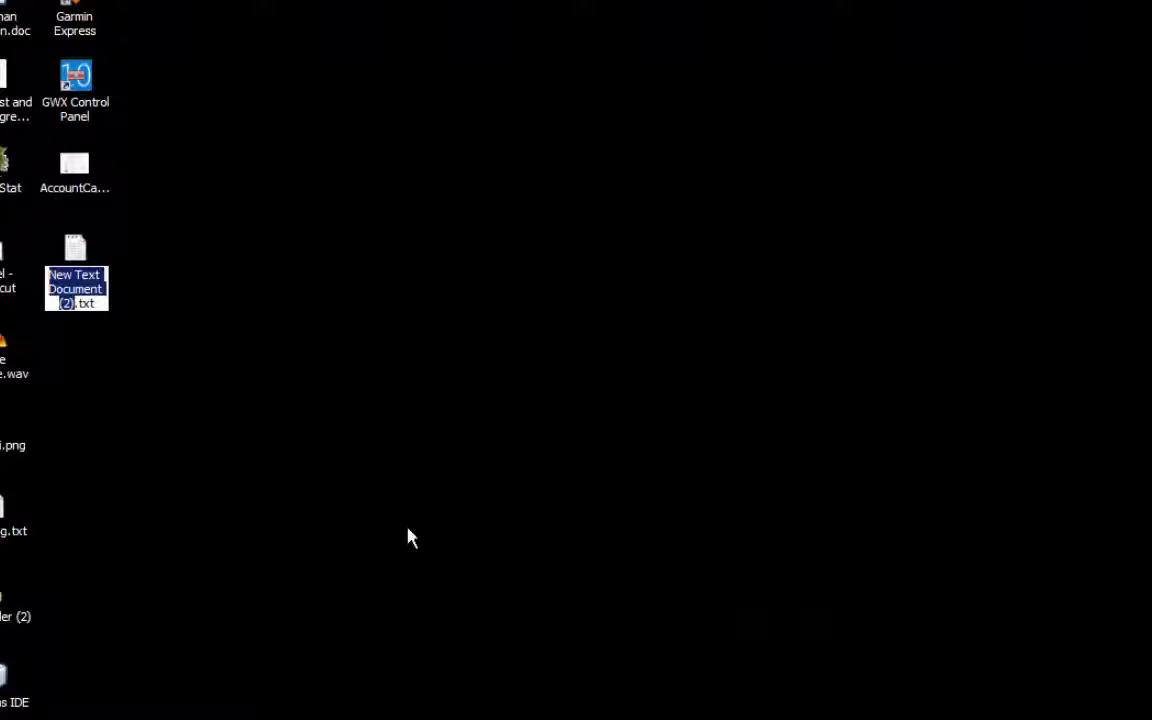
{"action": "left_click", "coordinate": [76, 289]}
{"action": "left_click_drag", "start_coordinate": [99, 304], "coordinate": [47, 274]}
{"action": "type", "text": "F"}
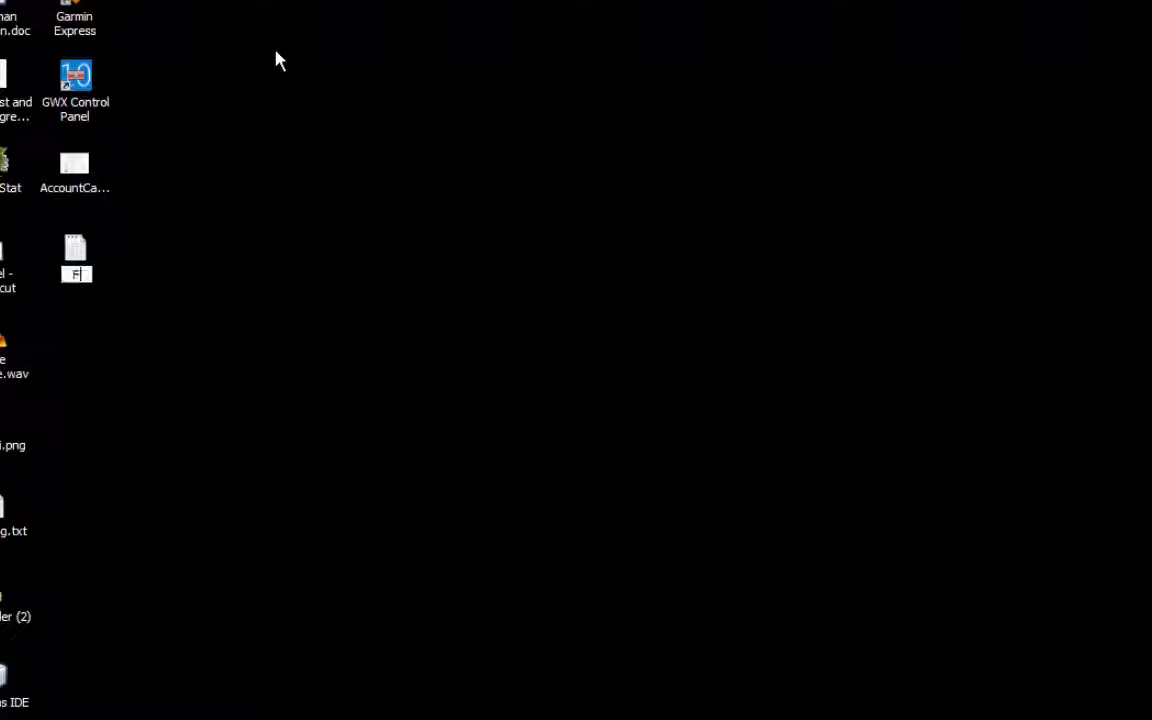
{"action": "type", "text": "ixGenuine.bat"}
{"action": "key", "text": "Return"}
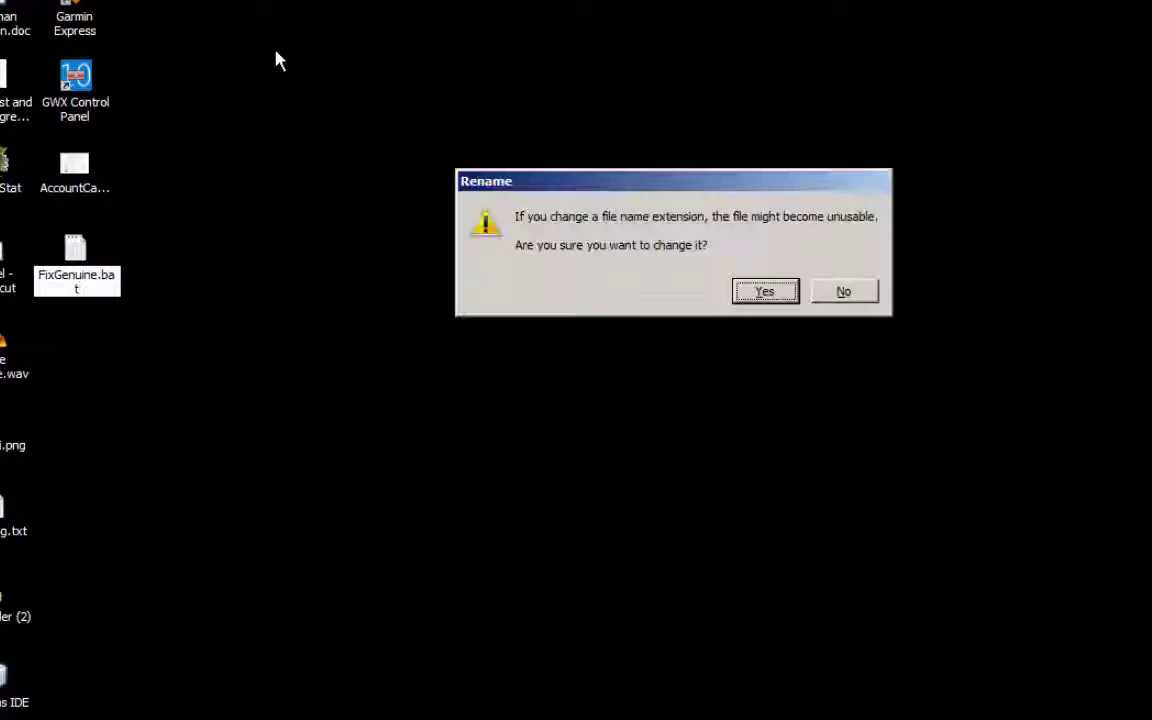
{"action": "key", "text": "Return"}
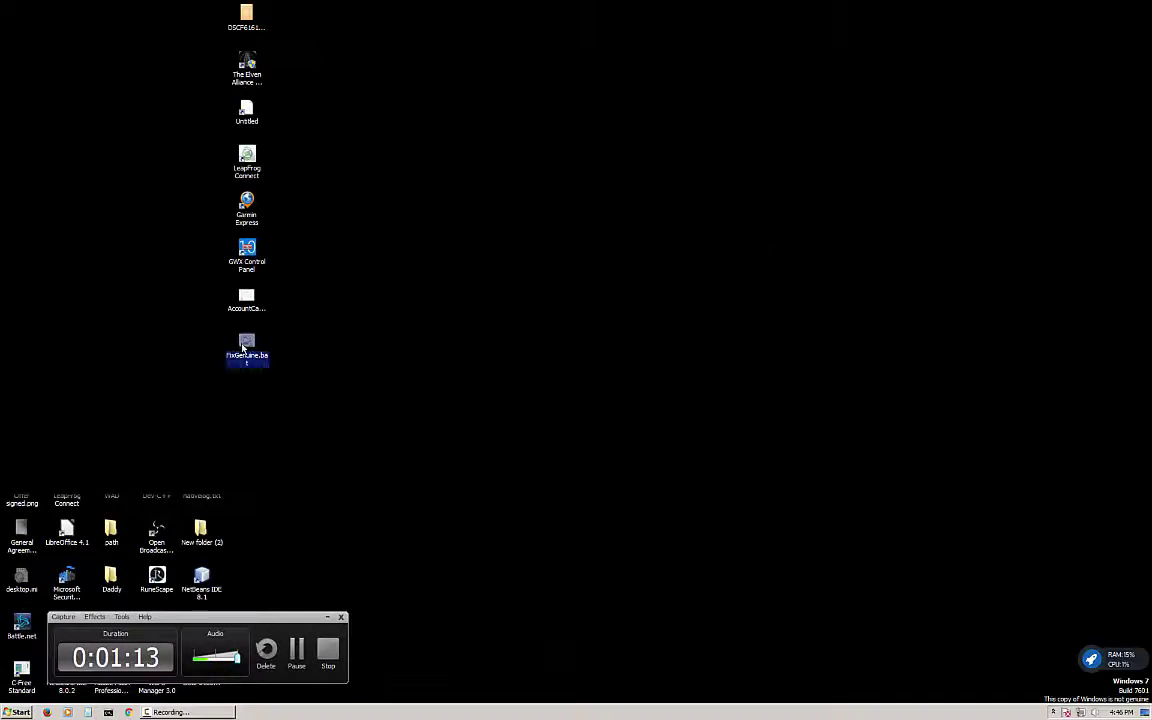
- Run the FixGenuine.bat file from the desktop and move the script host message out of the way
{"action": "right_click", "coordinate": [244, 347]}
{"action": "left_click", "coordinate": [290, 381]}
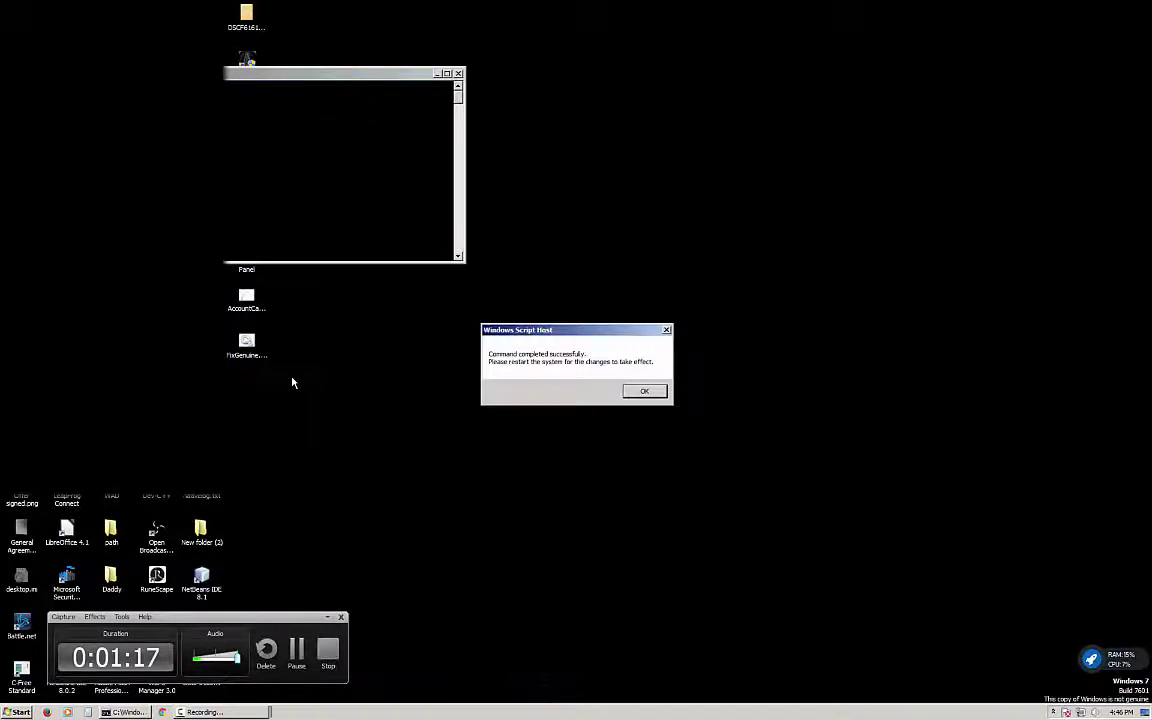
{"action": "left_click_drag", "start_coordinate": [609, 325], "coordinate": [611, 135]}
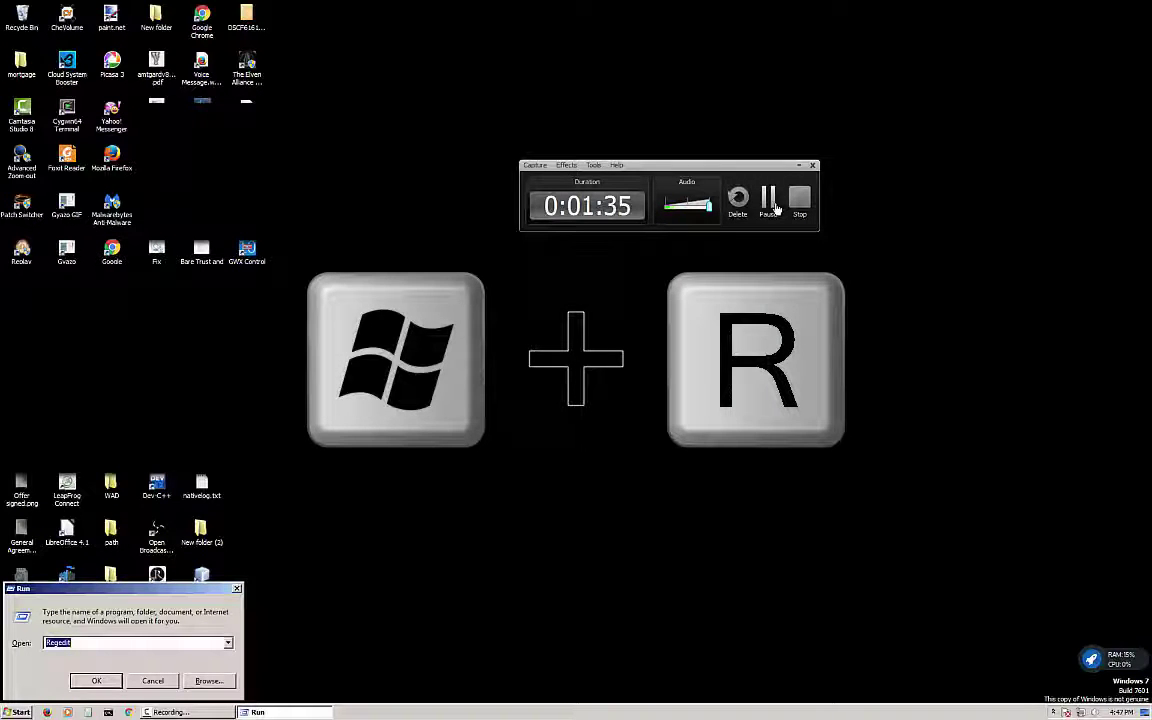
- Launch the Registry Editor by running Regedit, and maximize its window
{"action": "type", "text": "Re"}
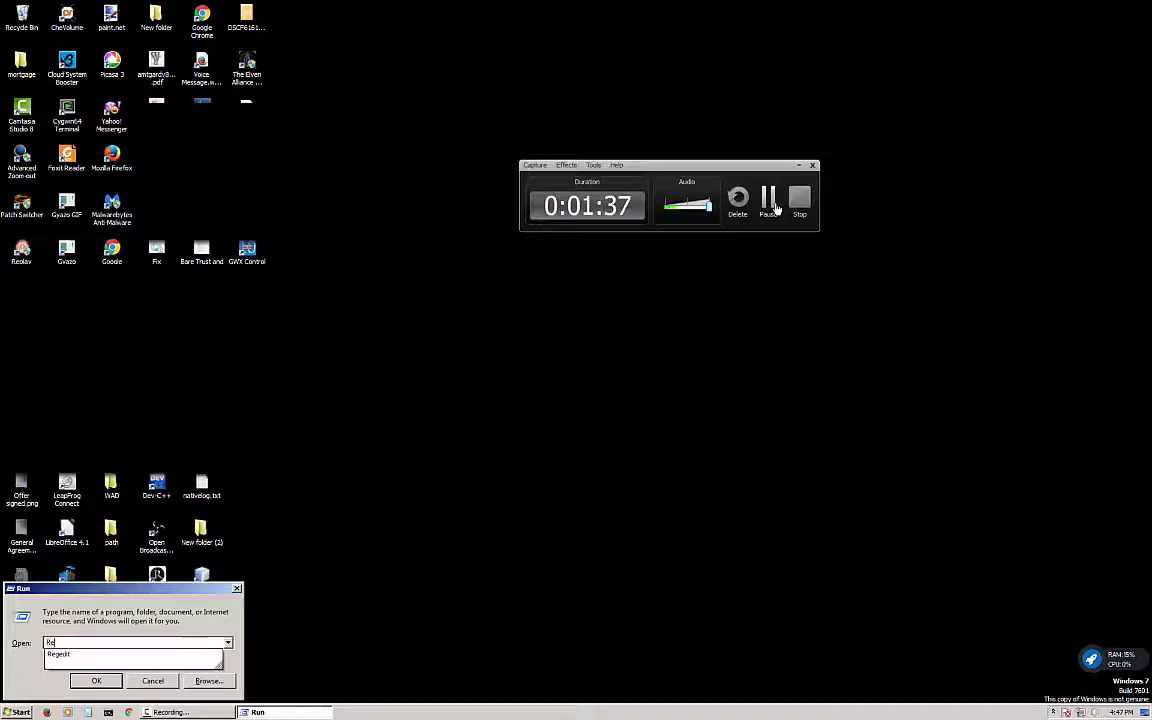
{"action": "type", "text": "gedit"}
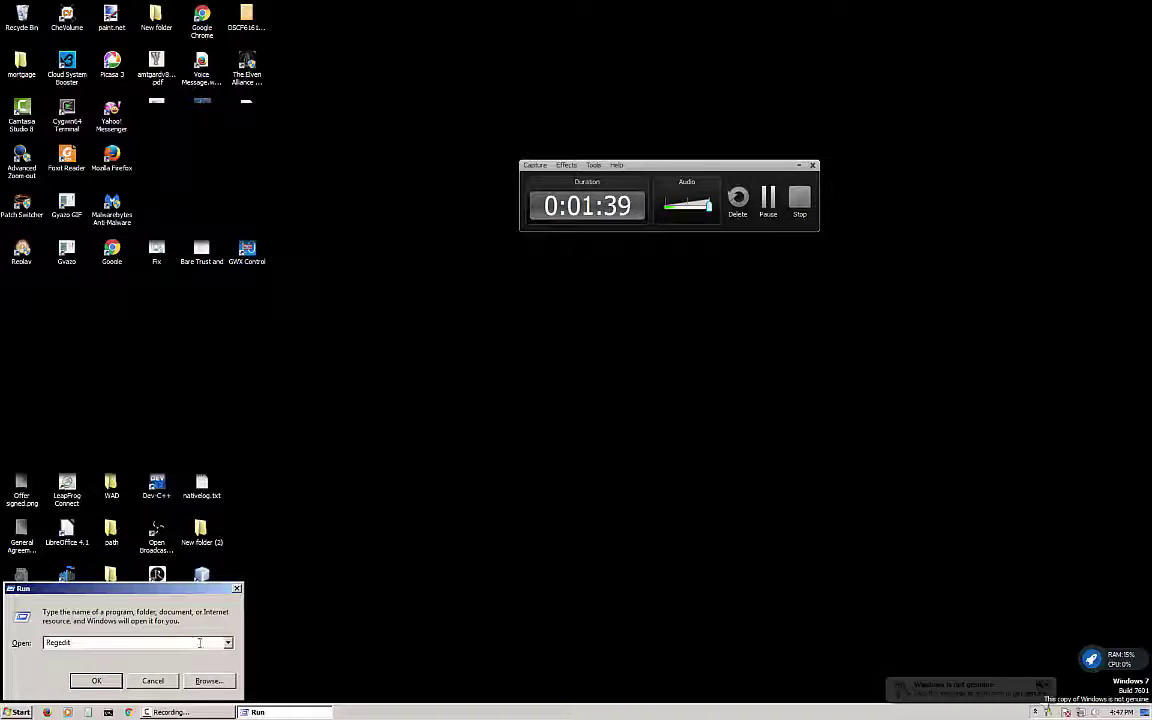
{"action": "left_click_drag", "start_coordinate": [187, 591], "coordinate": [662, 285]}
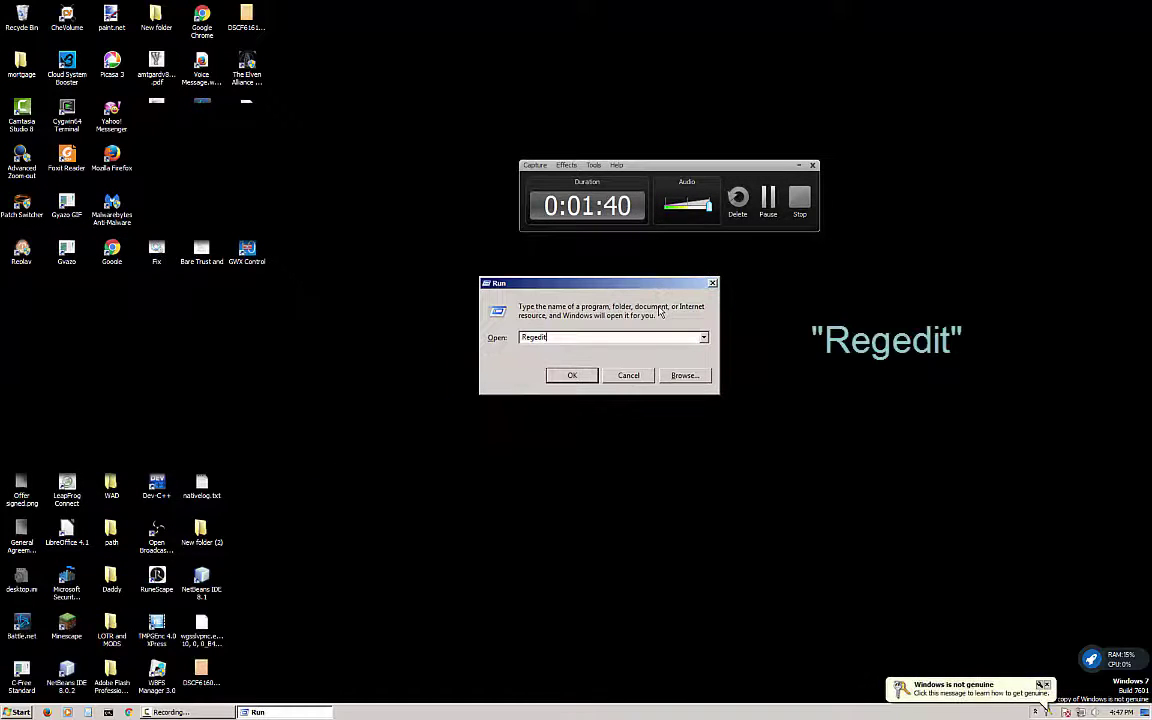
{"action": "left_click", "coordinate": [572, 375]}
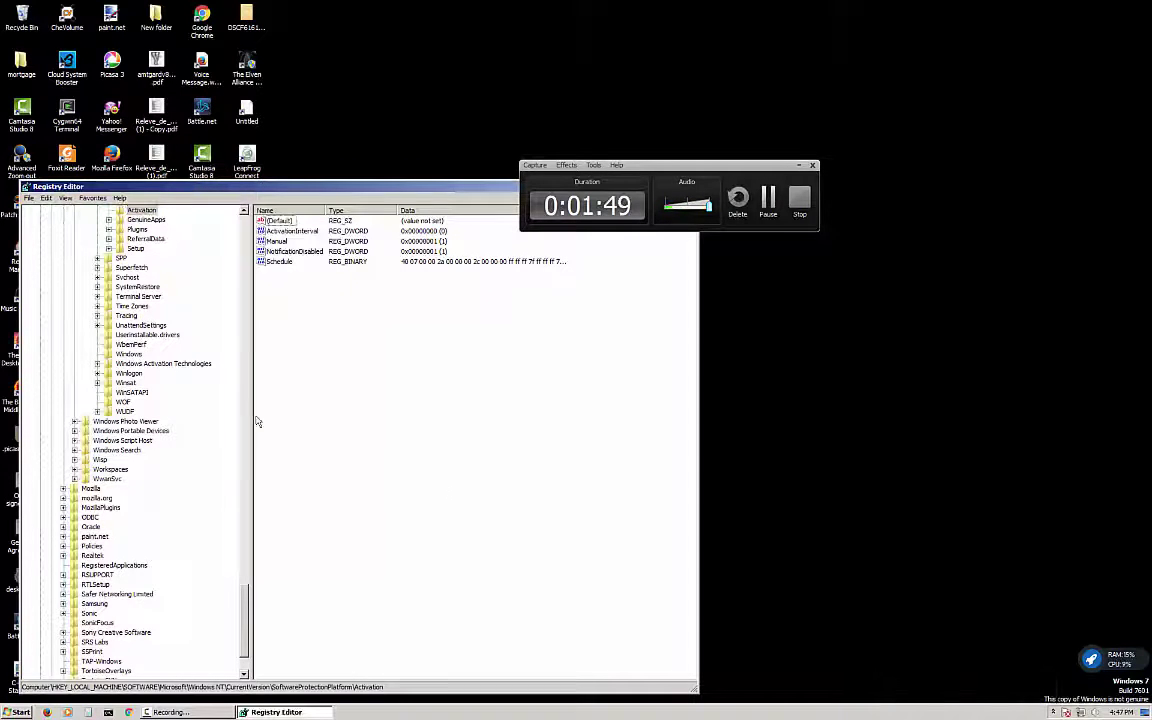
{"action": "left_click_drag", "start_coordinate": [244, 605], "coordinate": [246, 238]}
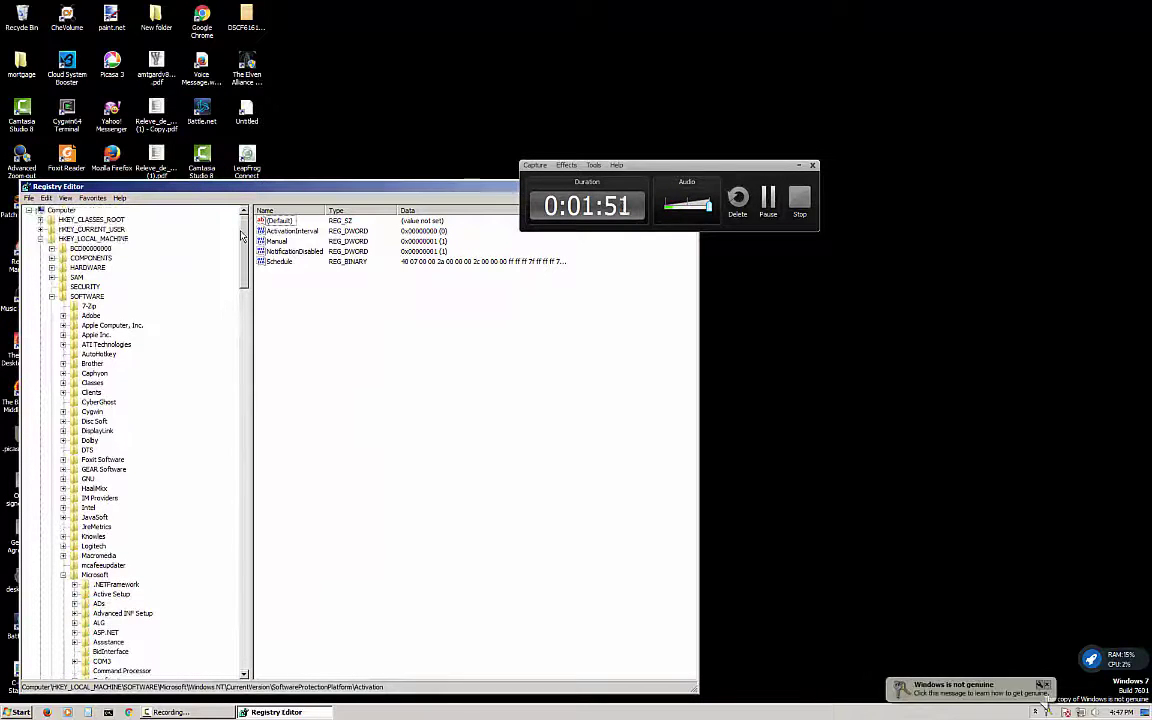
{"action": "left_click_drag", "start_coordinate": [670, 163], "coordinate": [942, 38]}
{"action": "left_click", "coordinate": [681, 187]}
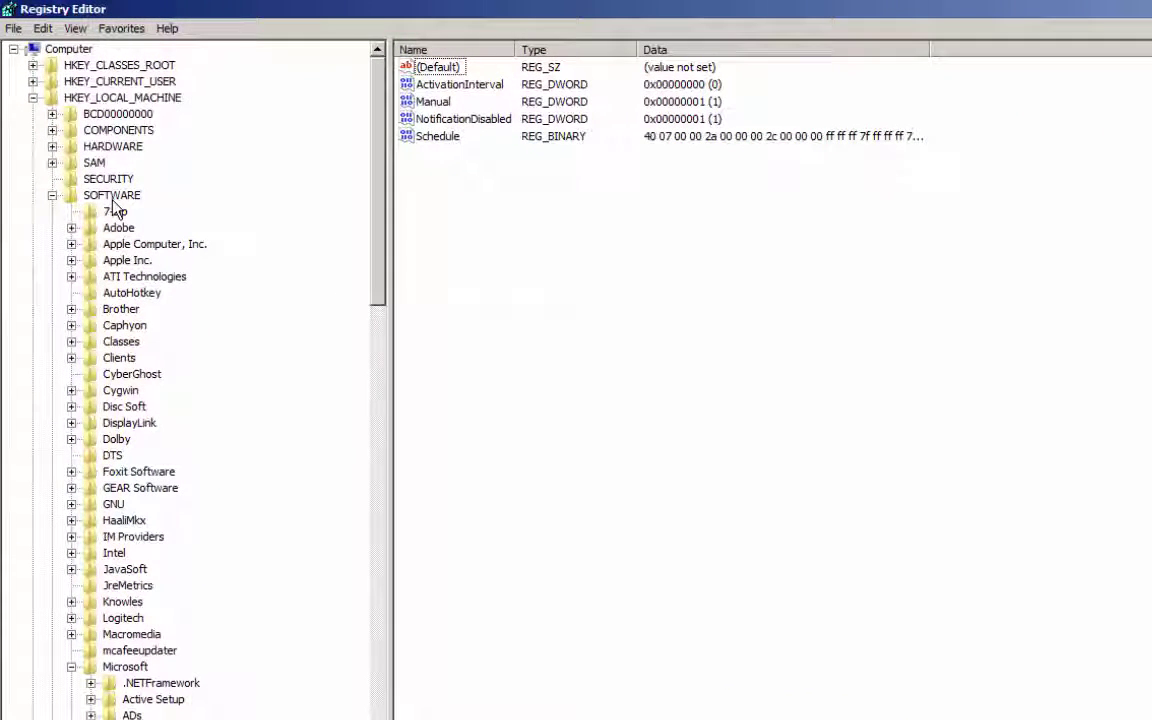
- Navigate to the registry key HKEY_LOCAL_MACHINE\SOFTWARE\Microsoft\Windows NT\CurrentVersion\SoftwareProtectionPlatform
{"action": "left_click", "coordinate": [113, 198]}
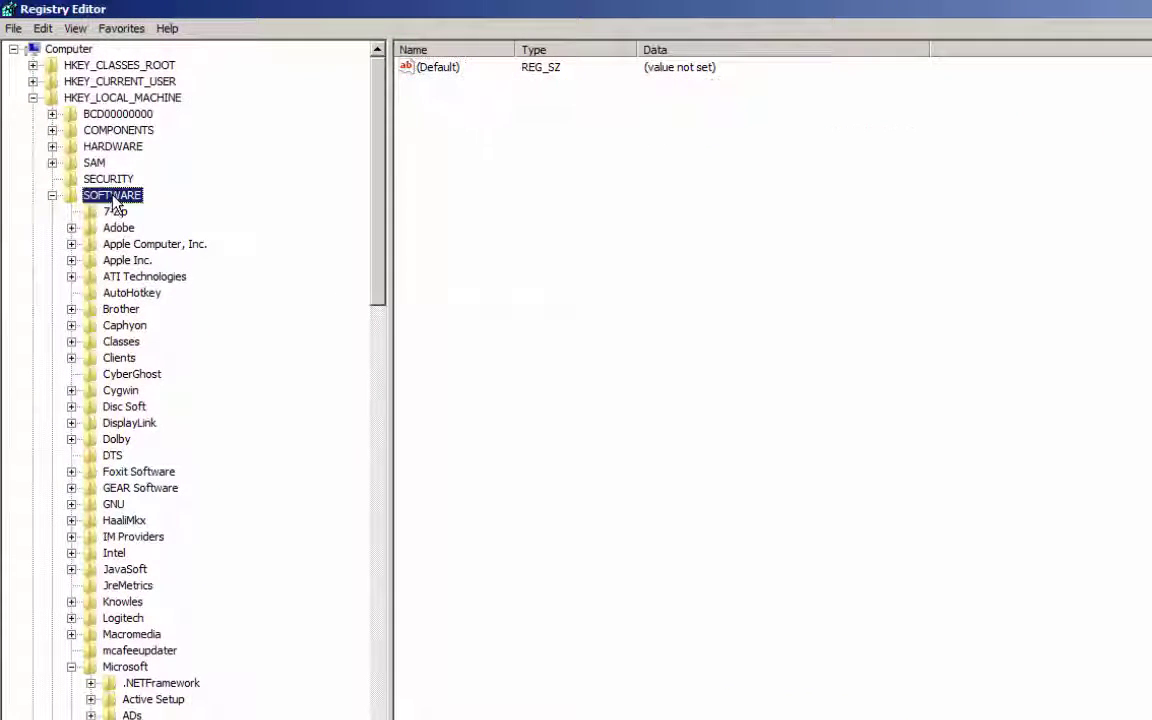
{"action": "left_click", "coordinate": [120, 667]}
{"action": "scroll", "coordinate": [125, 600], "scroll_direction": "down", "scroll_amount": 10}
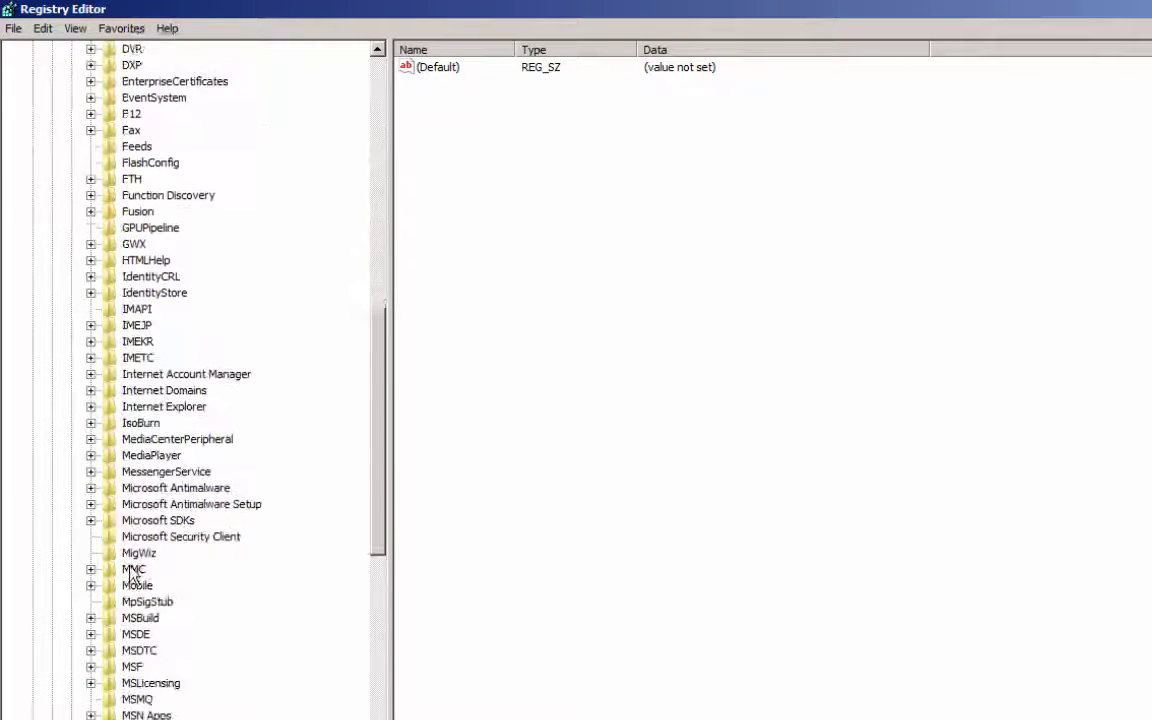
{"action": "scroll", "coordinate": [130, 575], "scroll_direction": "down", "scroll_amount": 20}
{"action": "double_click", "coordinate": [130, 659]}
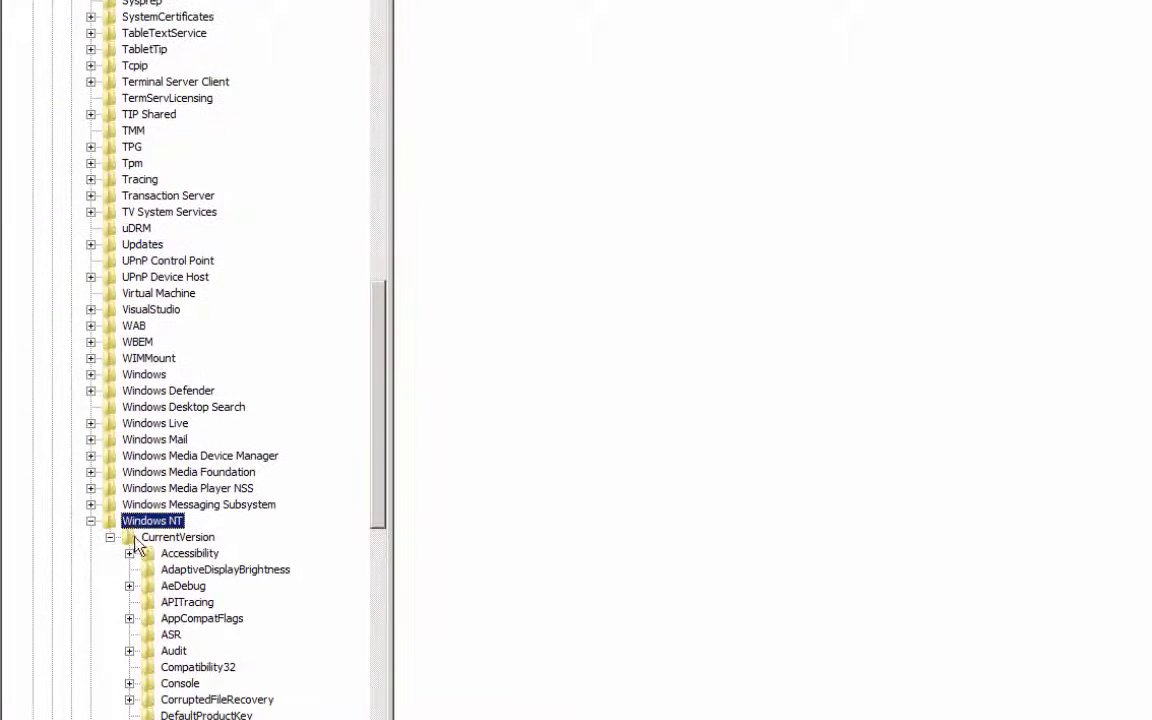
{"action": "left_click", "coordinate": [130, 691]}
{"action": "left_click", "coordinate": [129, 544]}
{"action": "scroll", "coordinate": [157, 322], "scroll_direction": "down", "scroll_amount": 9}
{"action": "left_click", "coordinate": [178, 440]}
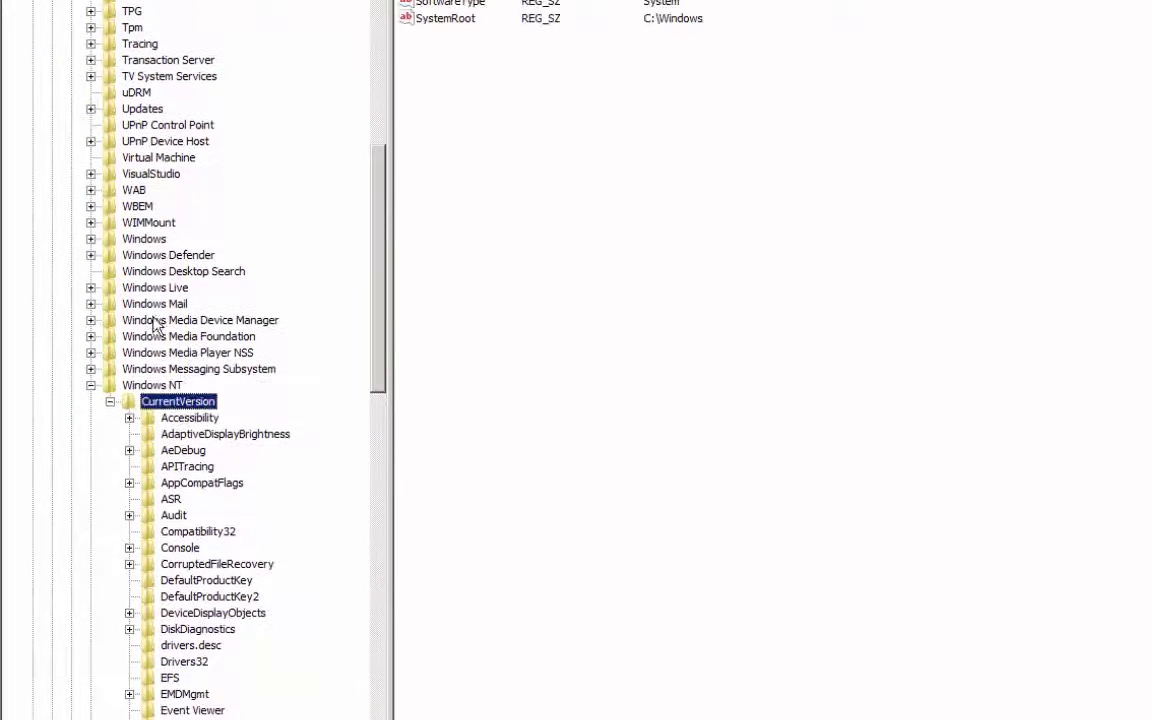
{"action": "scroll", "coordinate": [157, 322], "scroll_direction": "down", "scroll_amount": 12}
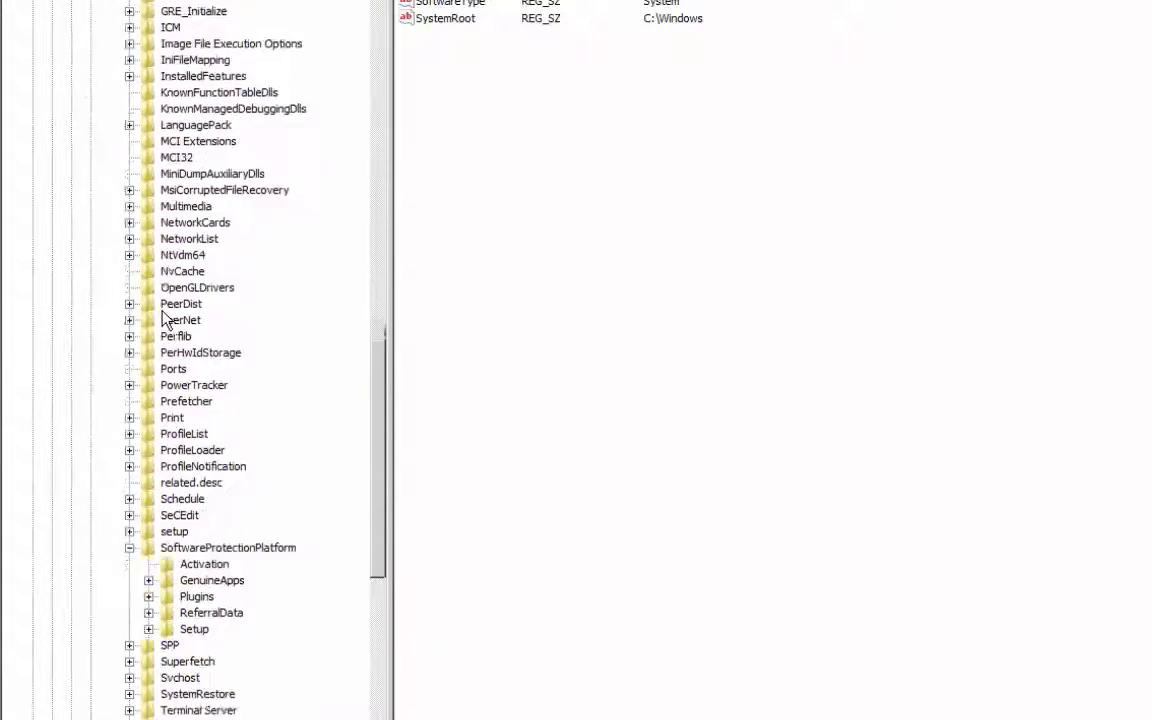
{"action": "left_click", "coordinate": [200, 498]}
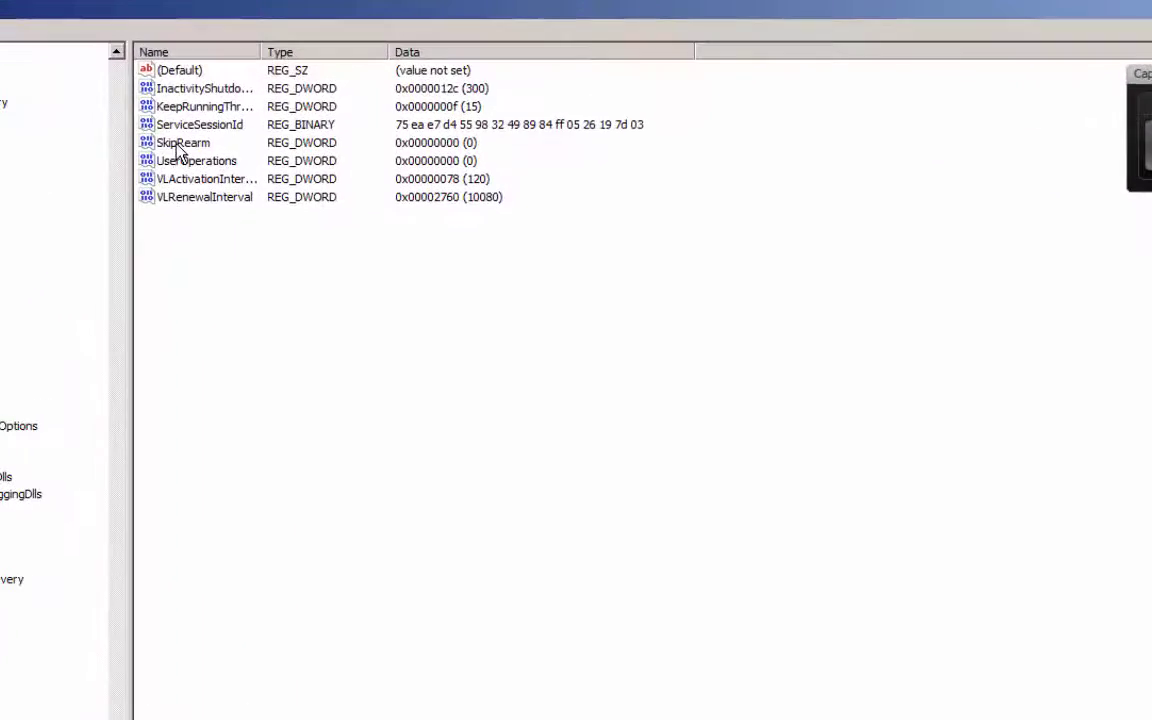
- Set the SkipRearm value to 1 in decimal base
{"action": "left_click", "coordinate": [177, 146]}
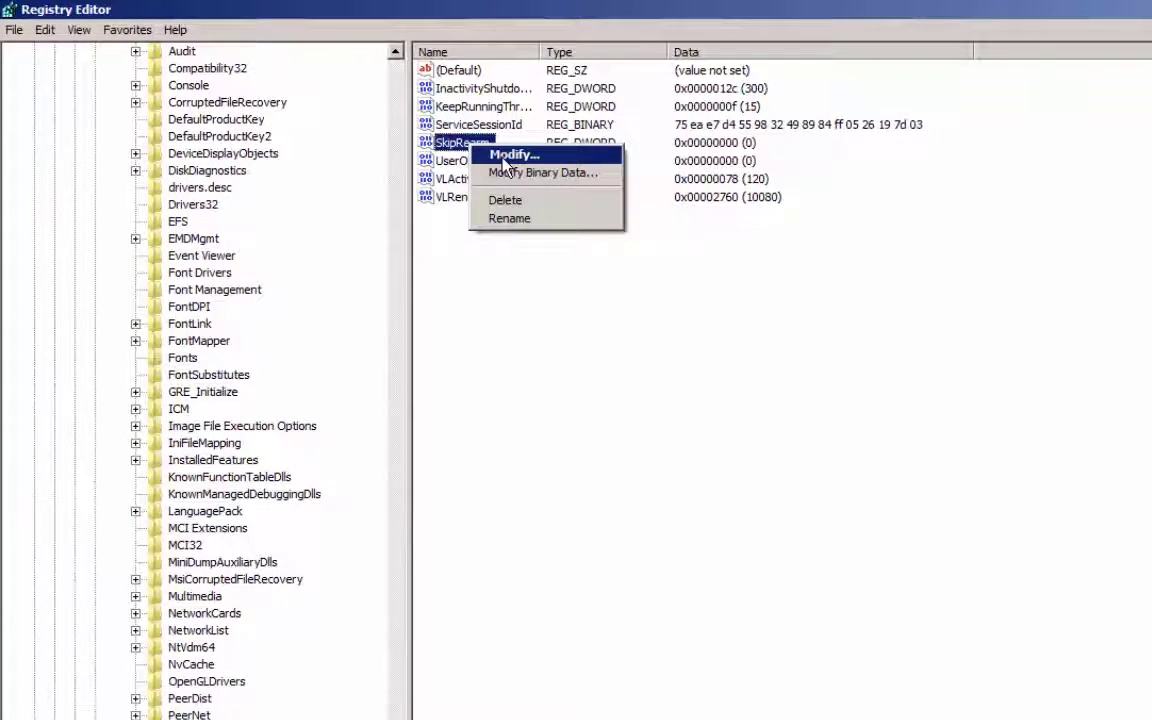
{"action": "left_click", "coordinate": [510, 156]}
{"action": "left_click", "coordinate": [245, 215]}
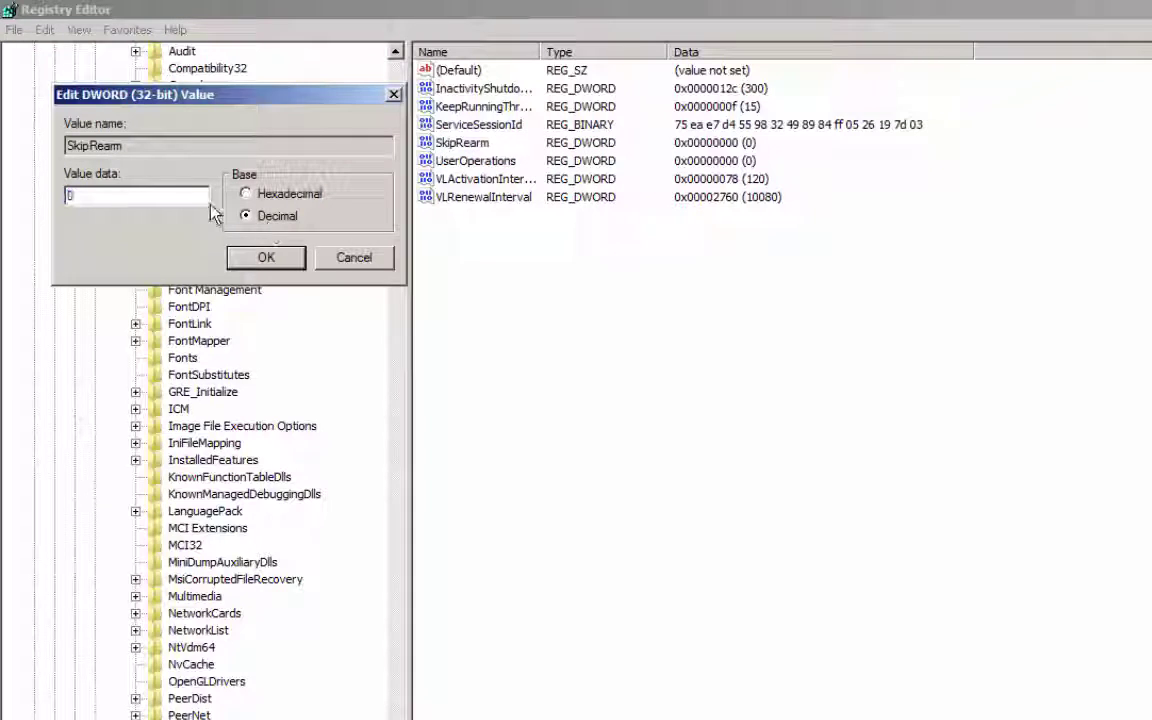
{"action": "left_click_drag", "start_coordinate": [200, 196], "coordinate": [3, 220]}
{"action": "type", "text": "1"}
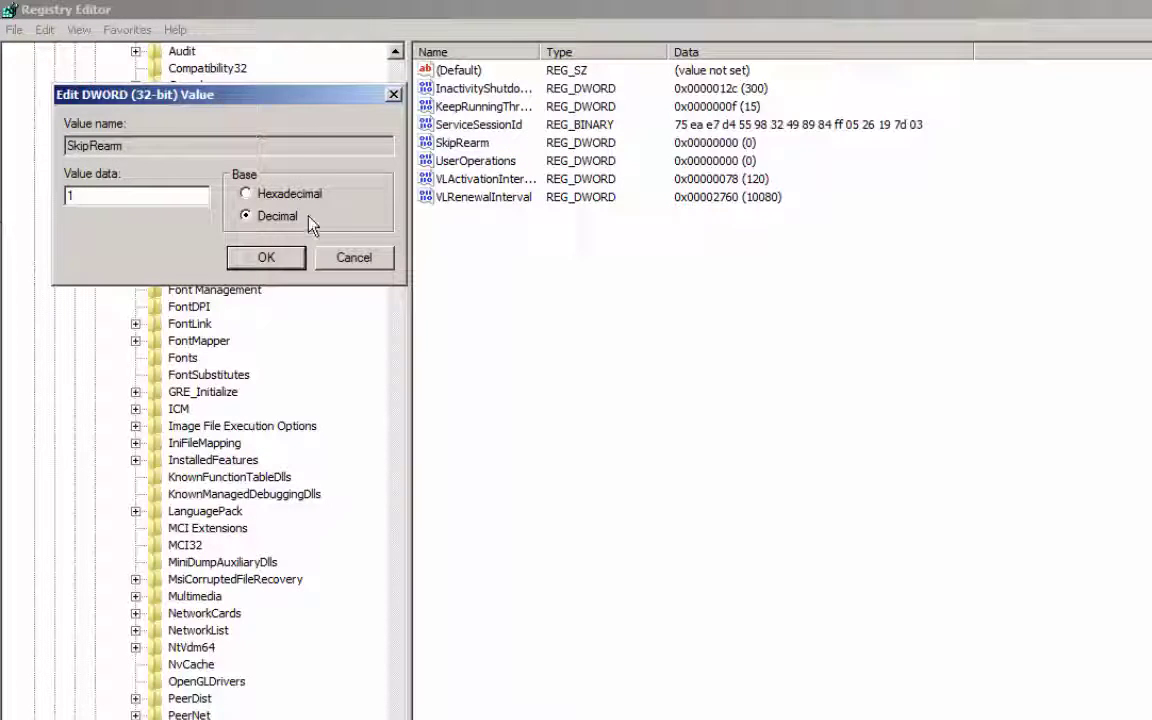
{"action": "left_click", "coordinate": [266, 257]}
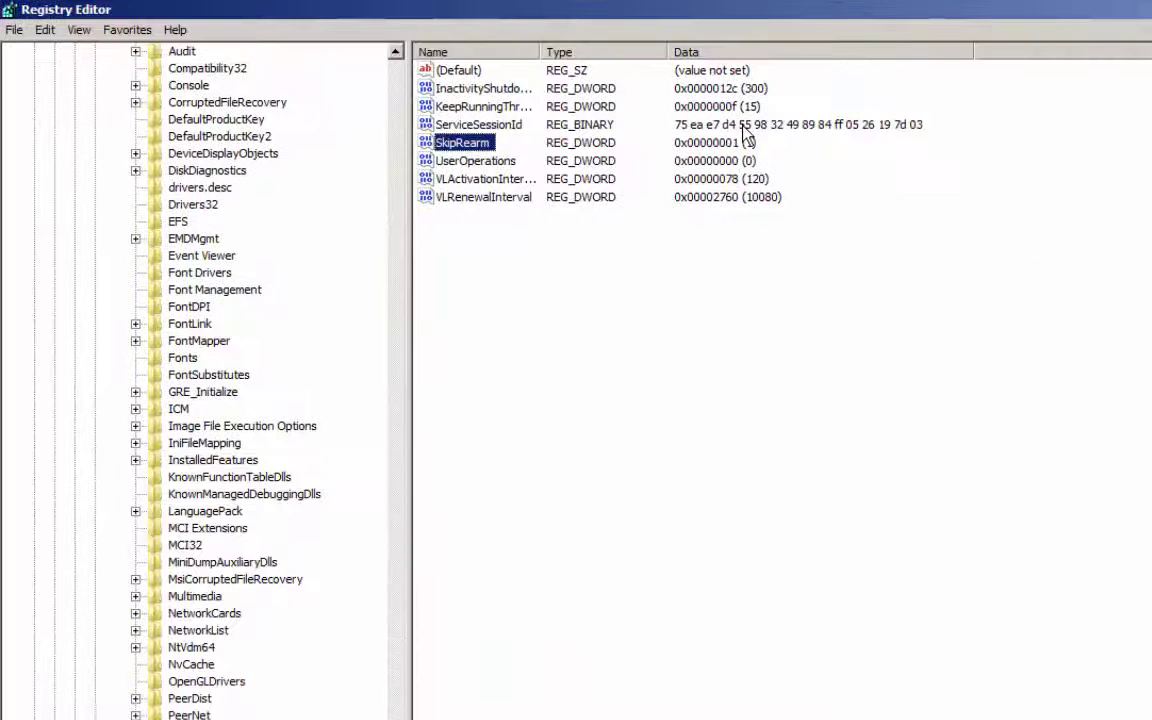
{"action": "left_click", "coordinate": [760, 413]}
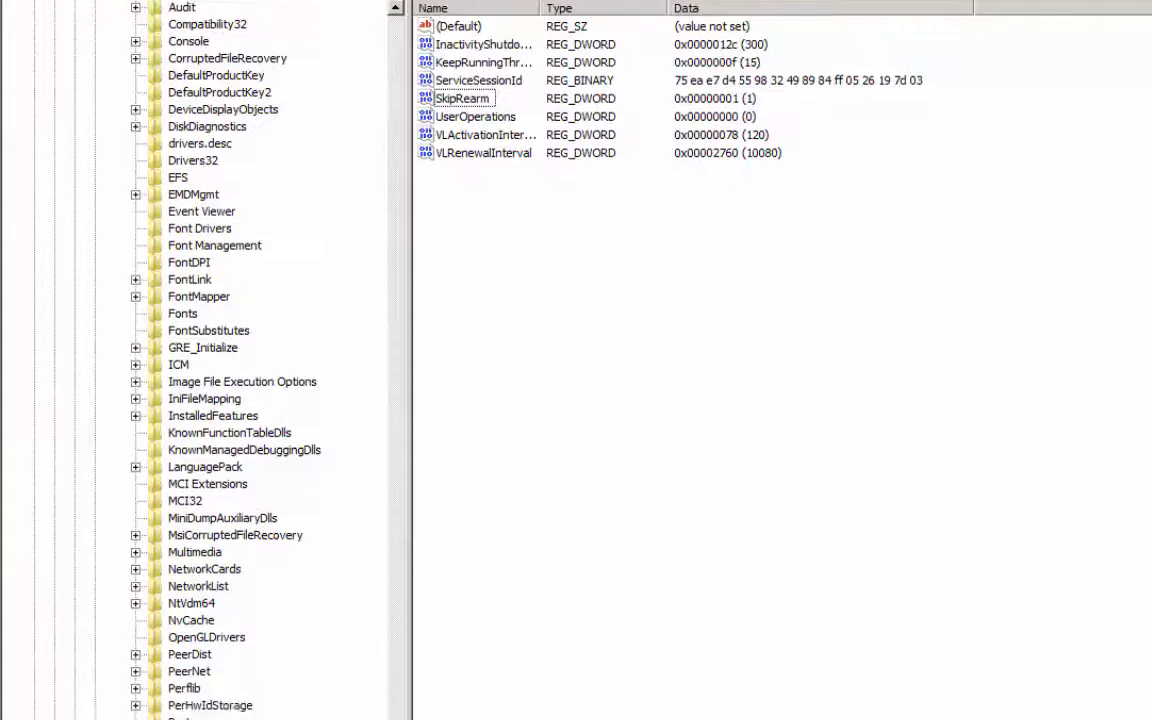
- Go to the Activation subkey of SoftwareProtectionPlatform and inspect the ActivationInterval value without changing it
{"action": "left_click", "coordinate": [136, 291]}
{"action": "left_click", "coordinate": [136, 291]}
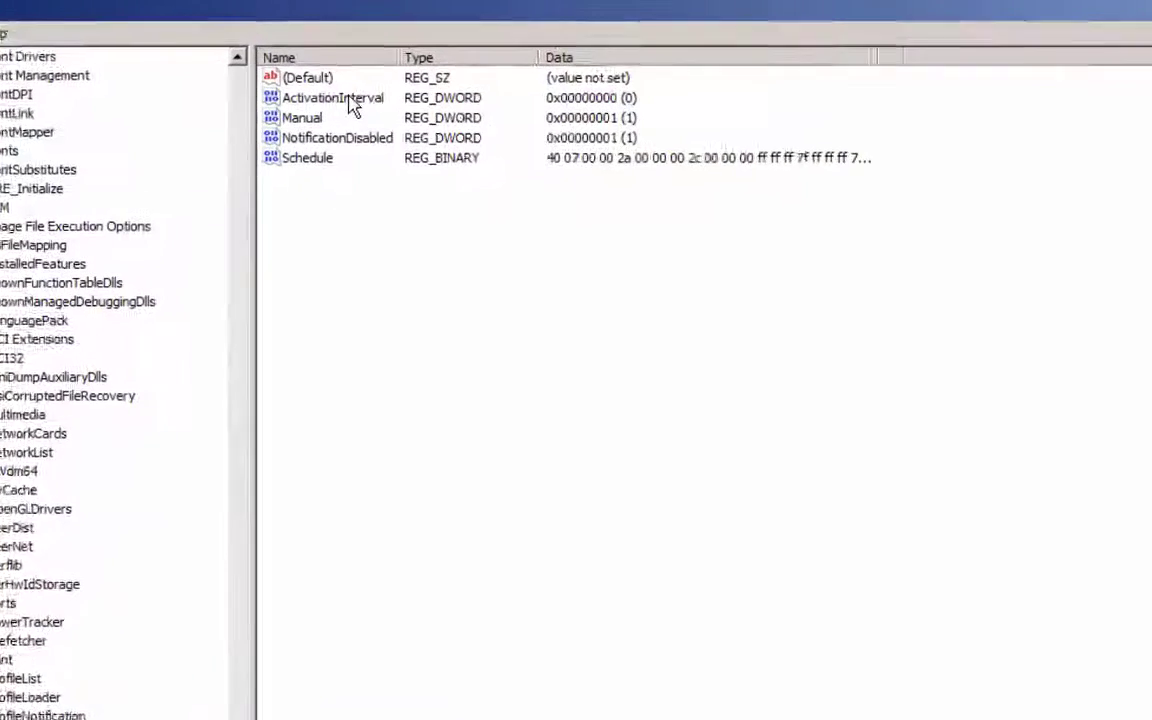
{"action": "left_click", "coordinate": [366, 170], "text": "shift"}
{"action": "left_click", "coordinate": [465, 429]}
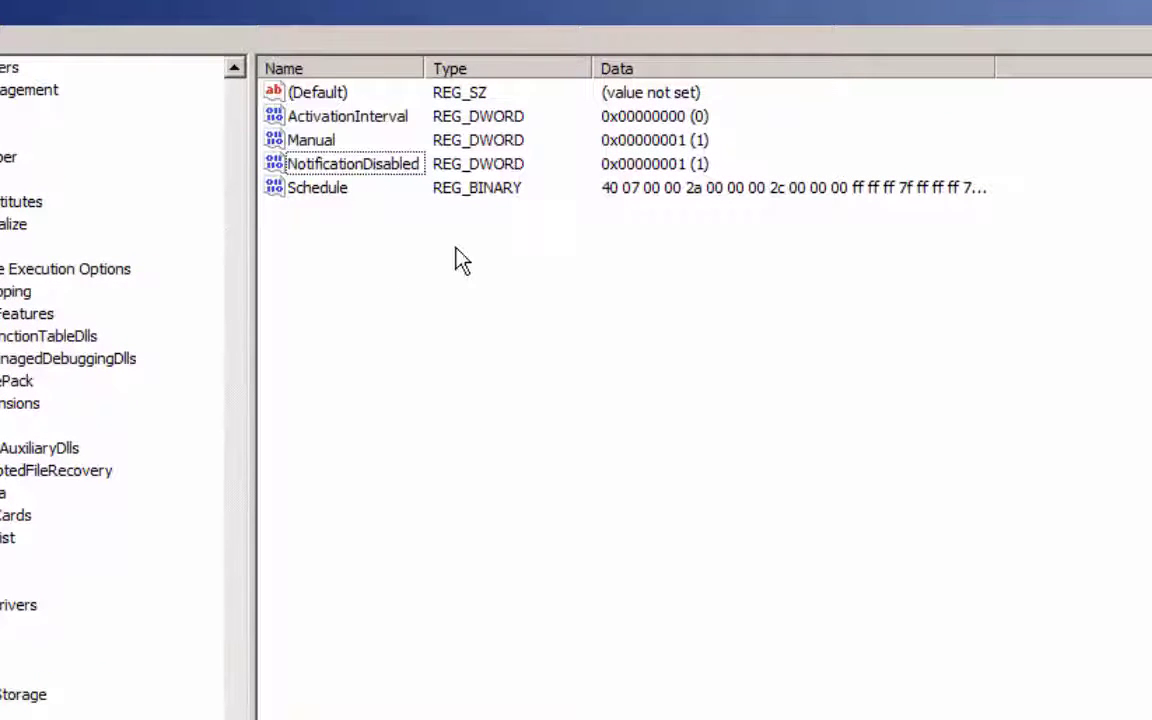
{"action": "double_click", "coordinate": [362, 118]}
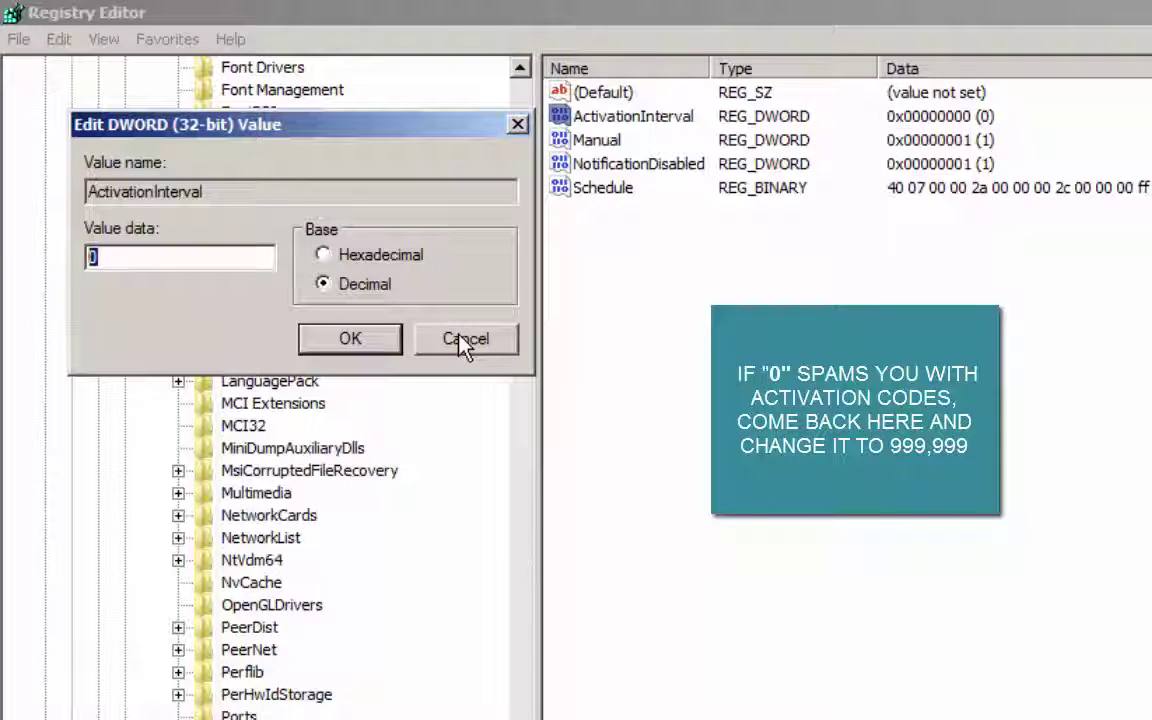
{"action": "left_click", "coordinate": [464, 341]}
- Check the Manual value's data in decimal base and discard the edit
{"action": "left_click", "coordinate": [597, 140]}
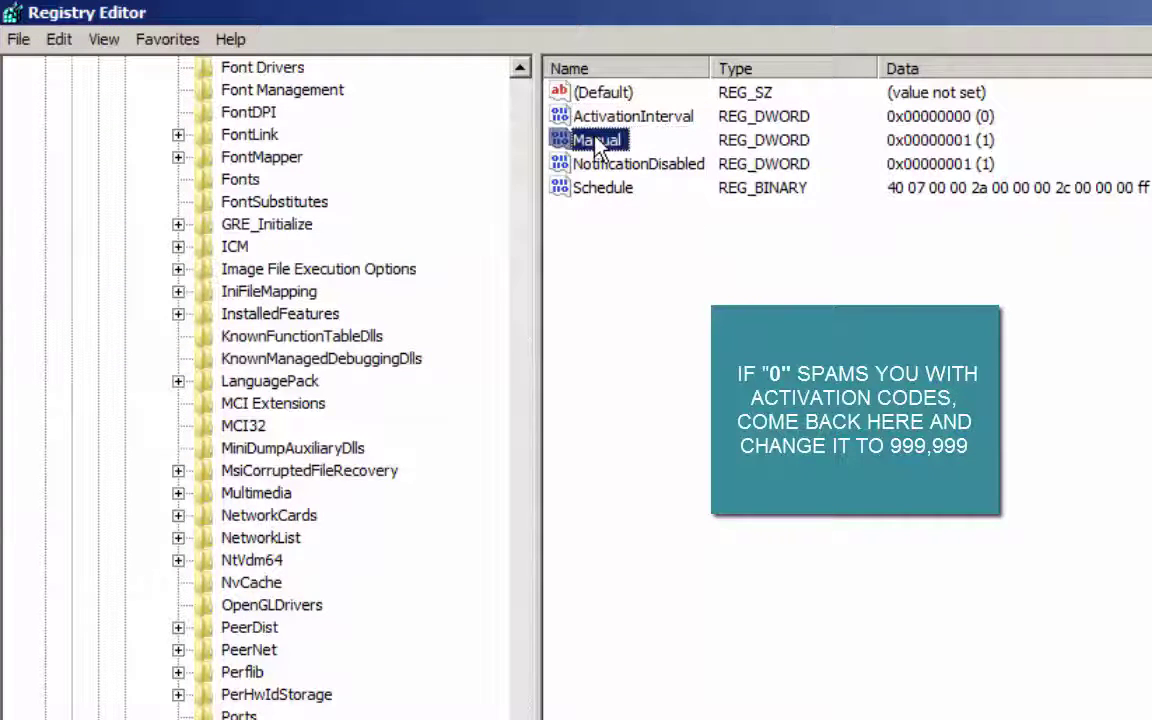
{"action": "right_click", "coordinate": [599, 145]}
{"action": "left_click", "coordinate": [668, 150]}
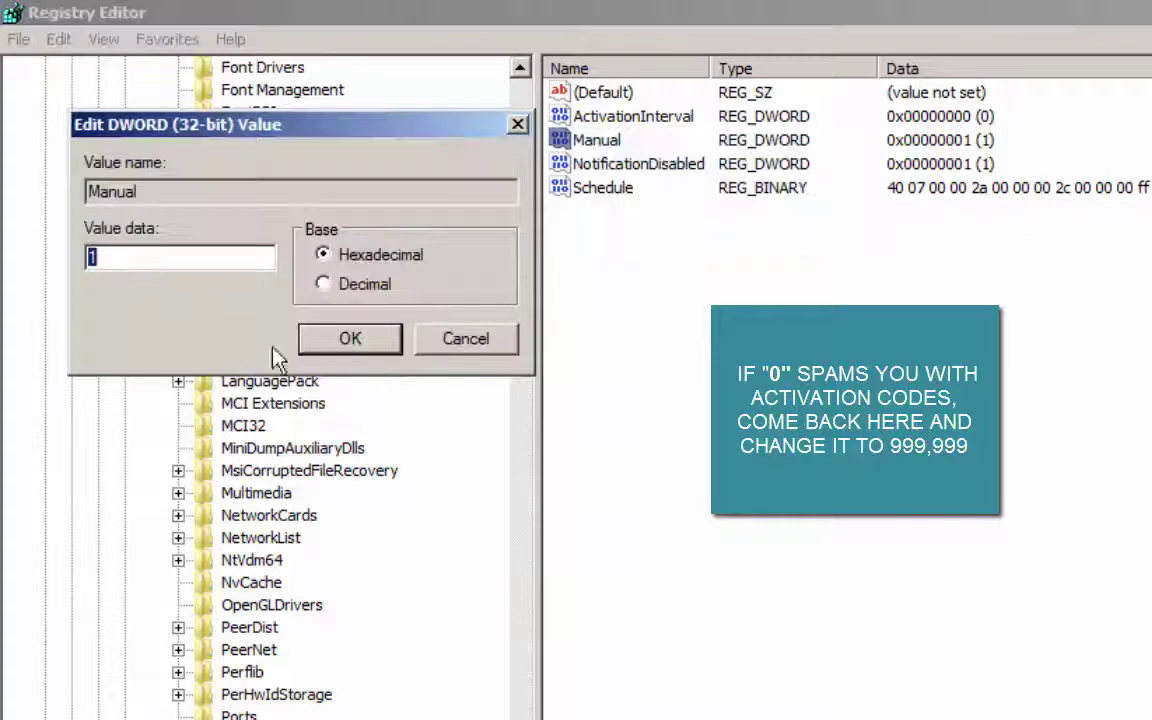
{"action": "left_click", "coordinate": [358, 290]}
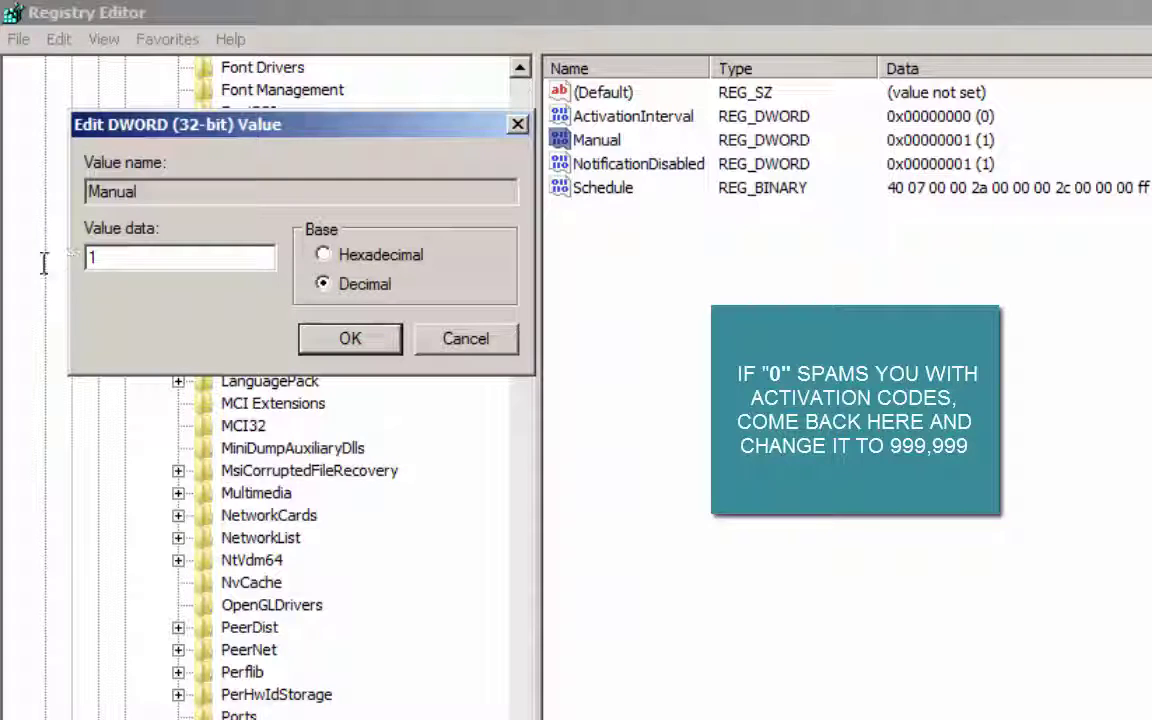
{"action": "left_click_drag", "start_coordinate": [110, 258], "coordinate": [64, 270]}
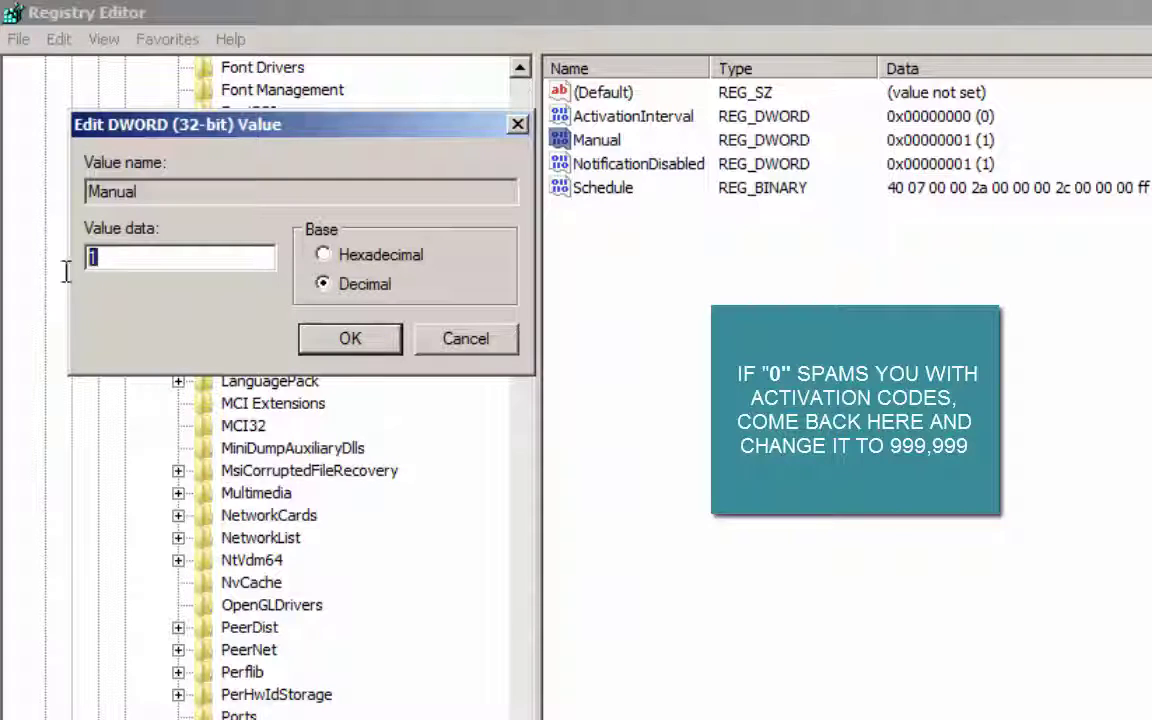
{"action": "left_click", "coordinate": [500, 343]}
- Save the NotificationDisabled value as 1 in decimal base and close the Registry Editor
{"action": "right_click", "coordinate": [625, 190]}
{"action": "left_click", "coordinate": [618, 167]}
{"action": "right_click", "coordinate": [616, 170]}
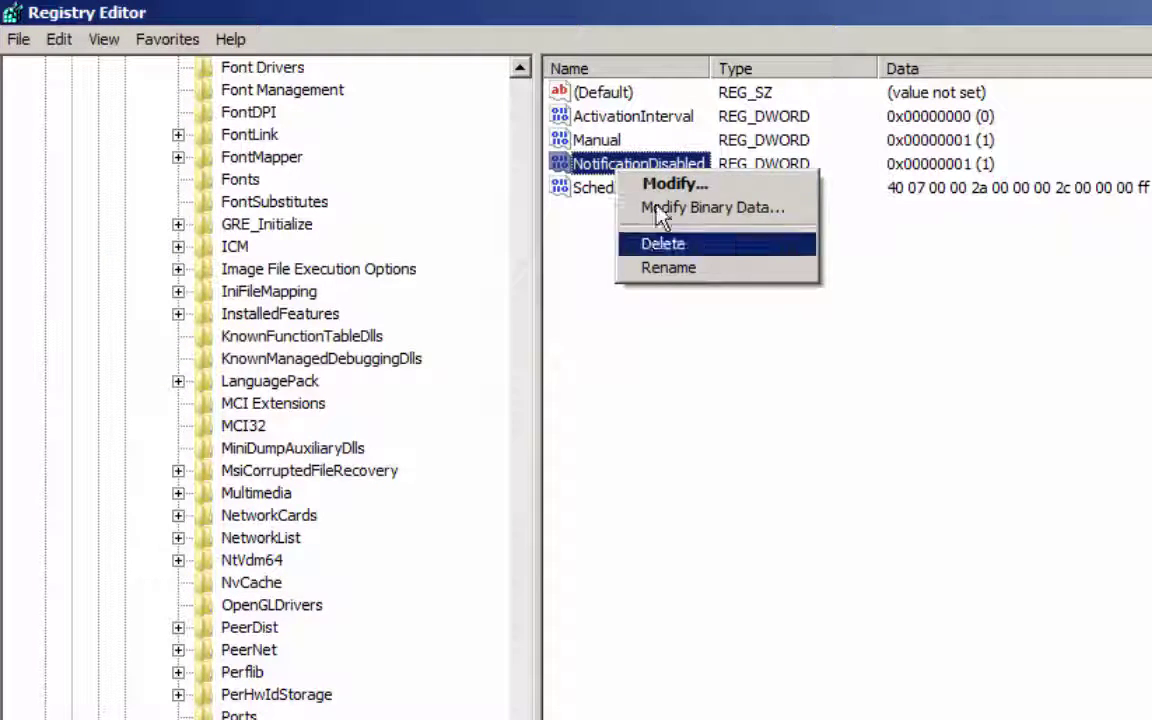
{"action": "left_click", "coordinate": [640, 184]}
{"action": "left_click", "coordinate": [378, 286]}
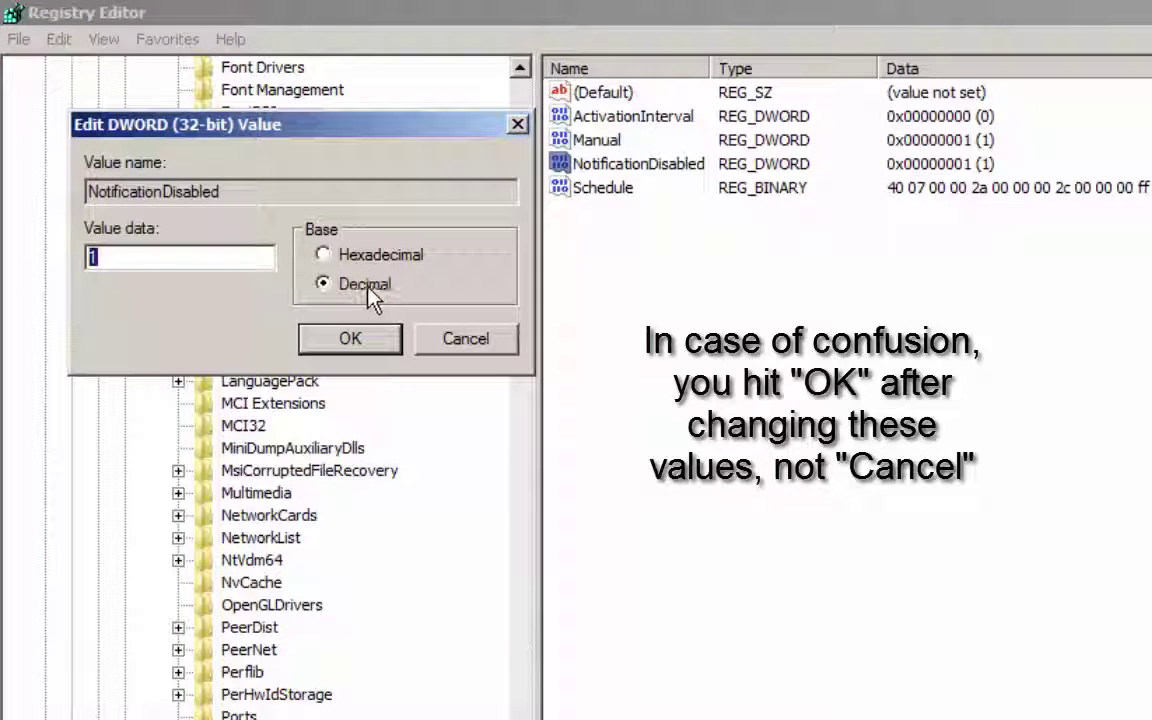
{"action": "left_click", "coordinate": [356, 338]}
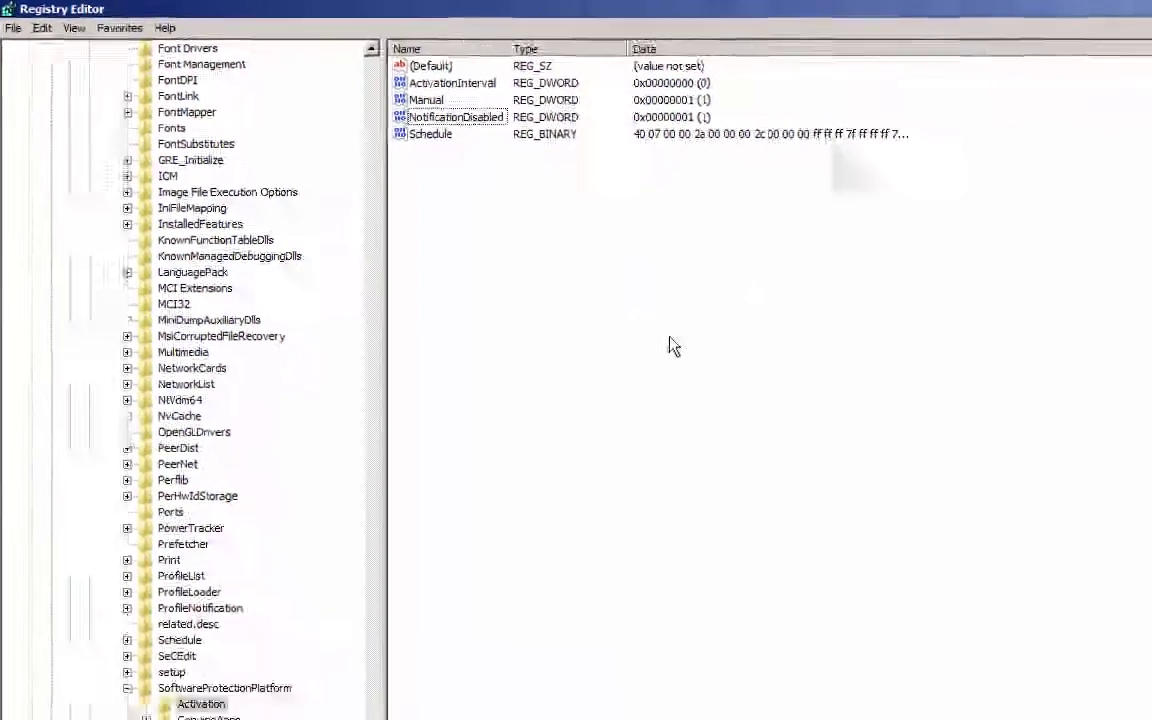
{"action": "key", "text": "alt+F4"}
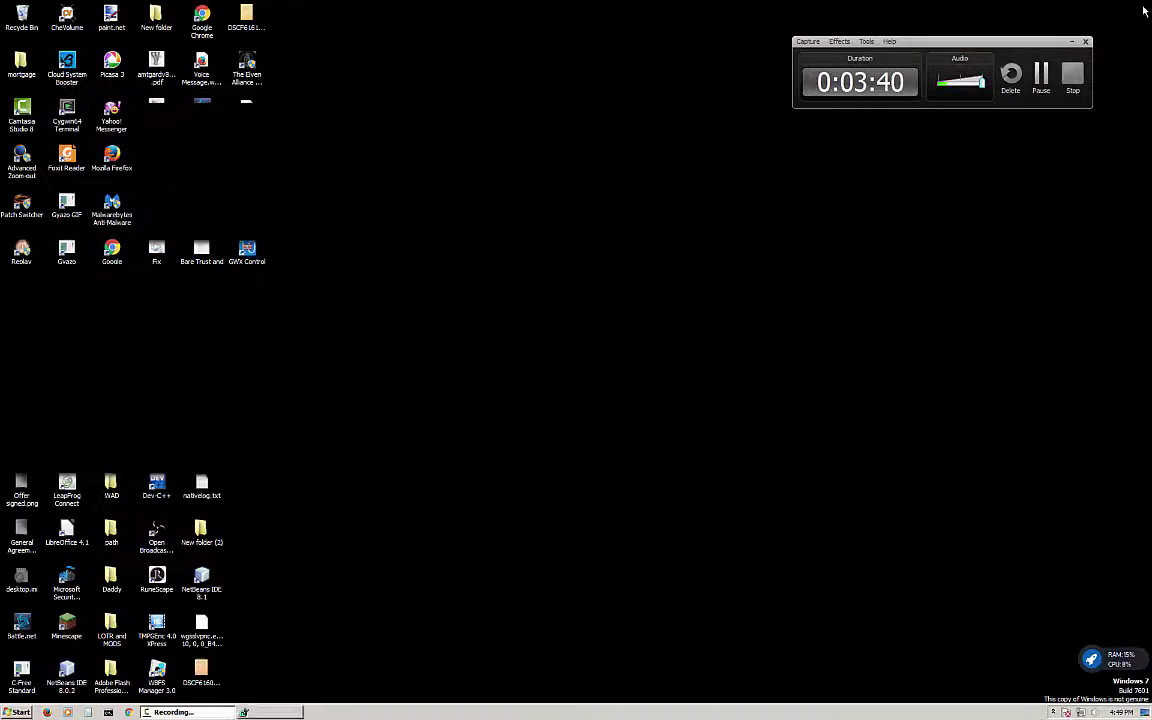